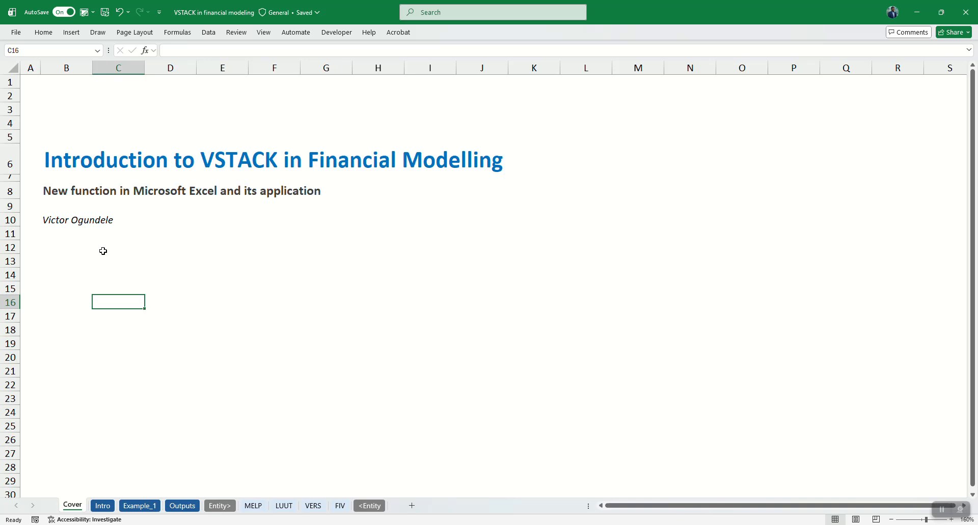
Step: Read the VSTACK description, purpose, compatibility and syntax notes on the Intro sheet
key(ctrl+Page_Down)
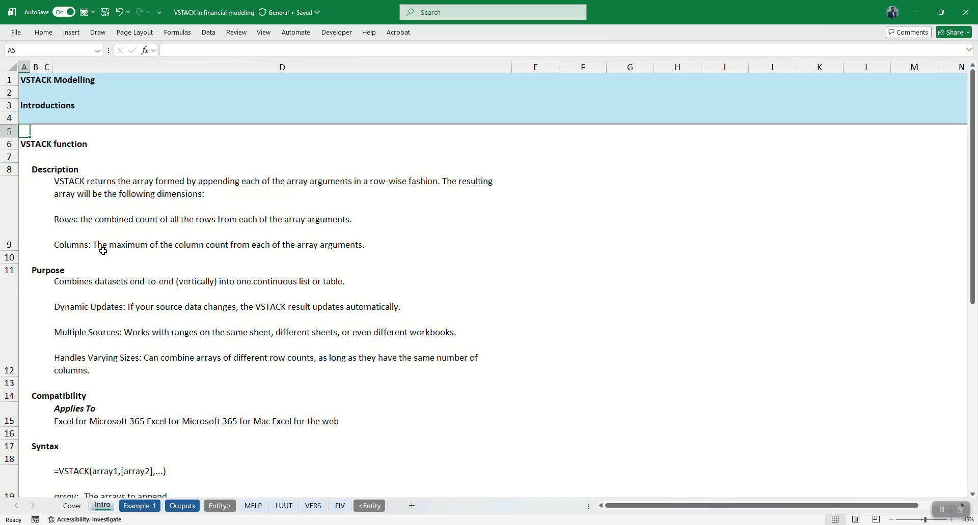
scroll(103, 251, up, 2)
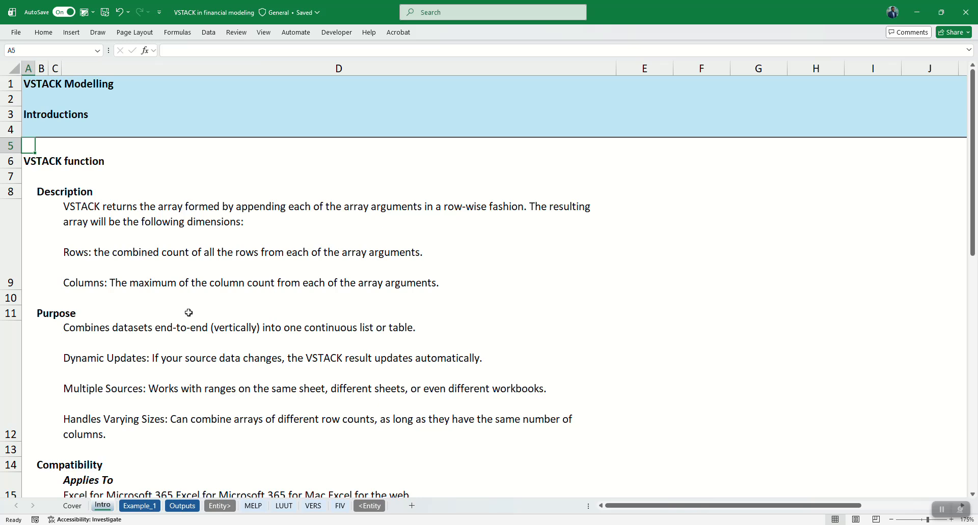
scroll(188, 313, down, 1)
scroll(188, 313, up, 2)
scroll(189, 313, down, 3)
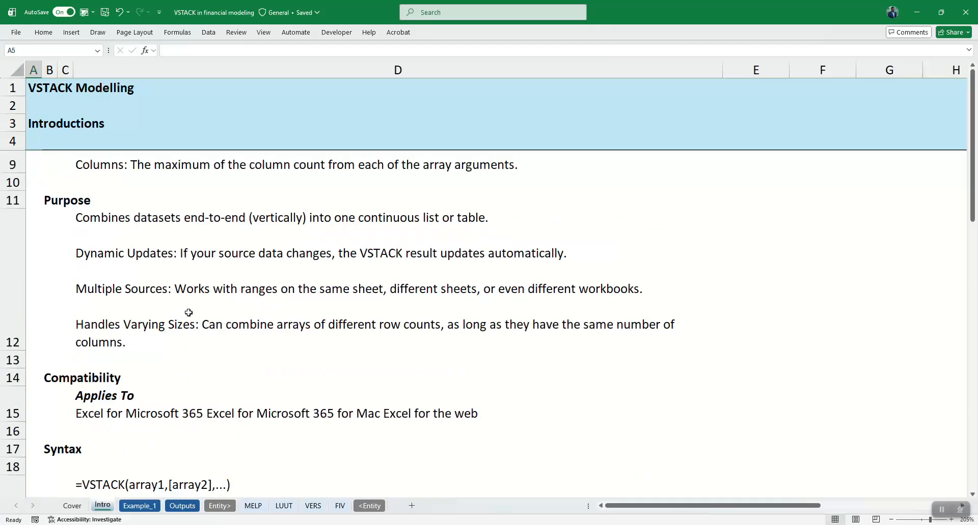
click(170, 233)
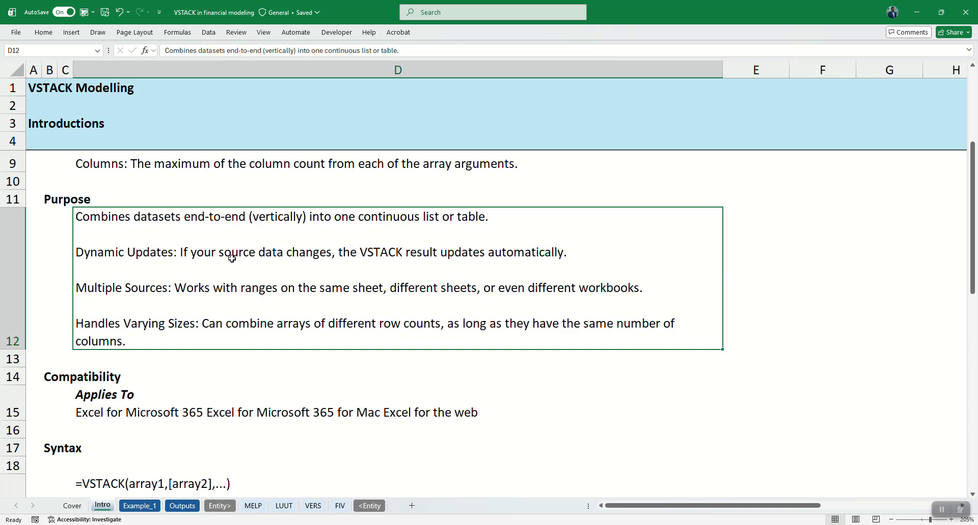
scroll(235, 376, down, 1)
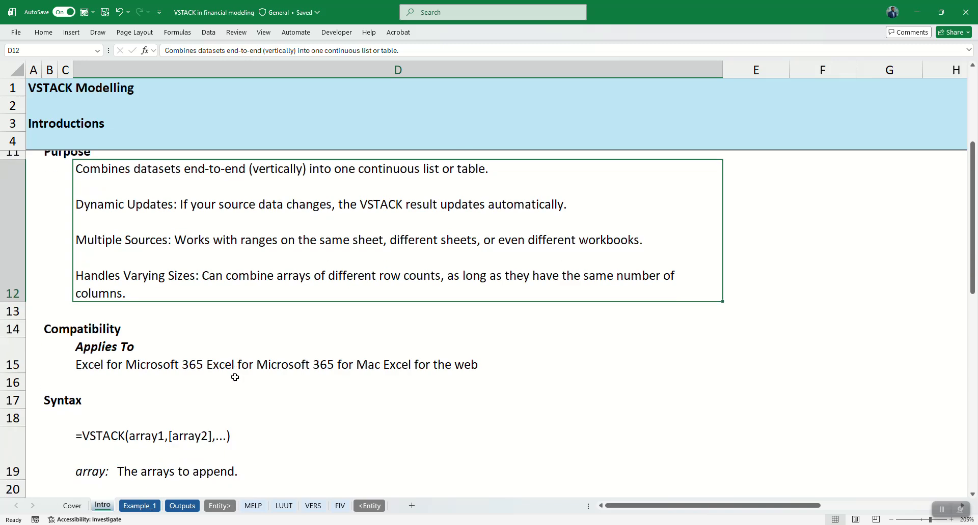
click(208, 361)
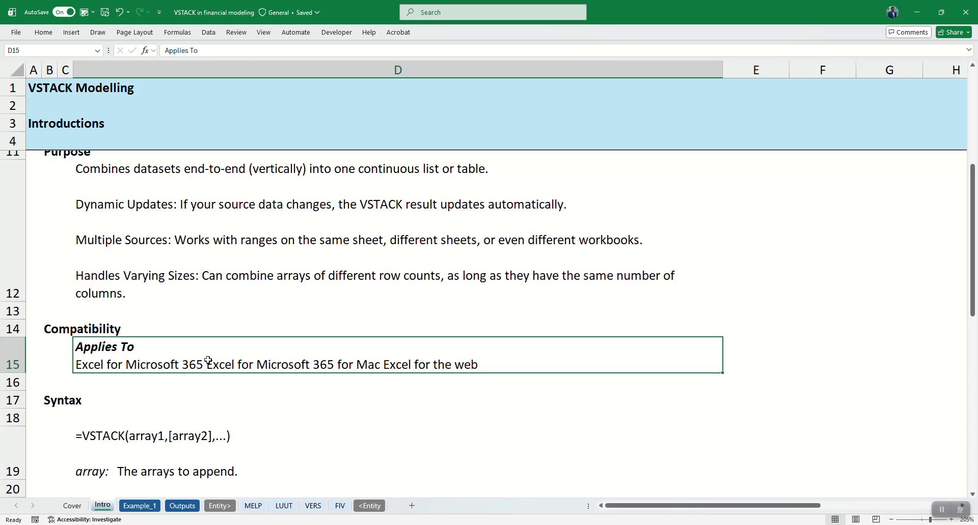
scroll(208, 361, down, 2)
click(265, 351)
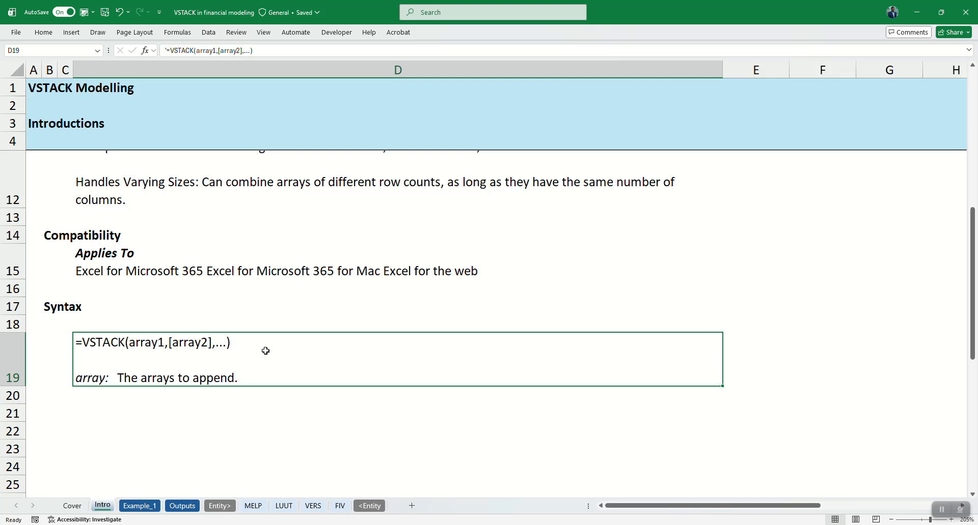
Step: Go to the Example_1 sheet and review the January and February unit sales ranges and the empty output headings
key(ctrl+Page_Down)
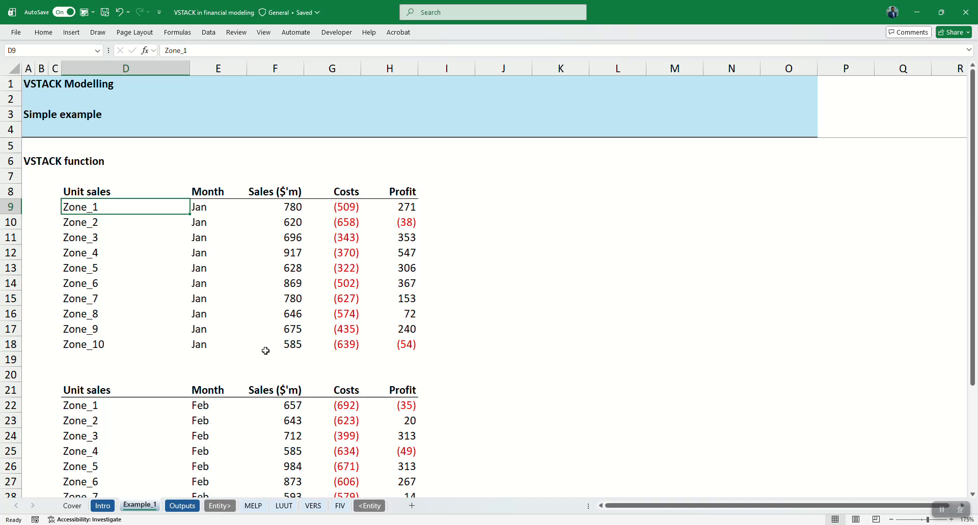
scroll(265, 350, down, 1)
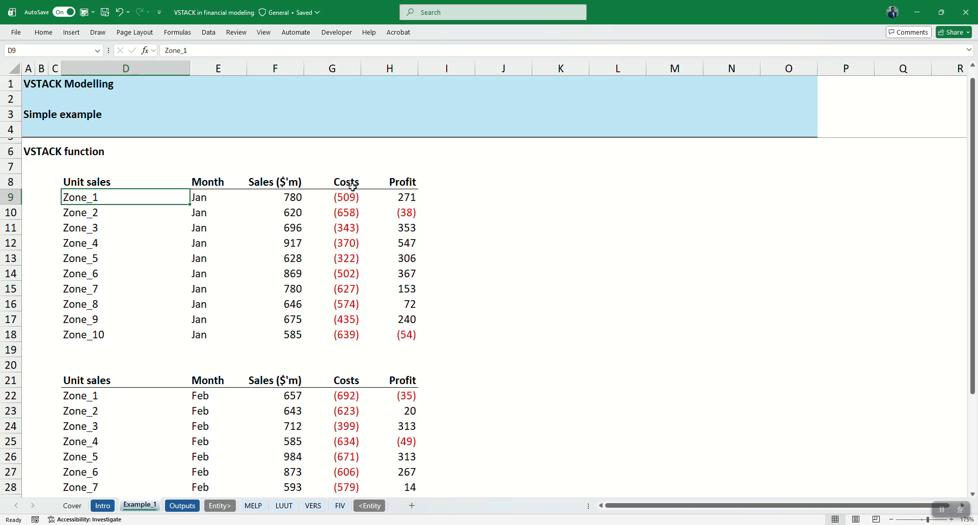
scroll(123, 324, down, 3)
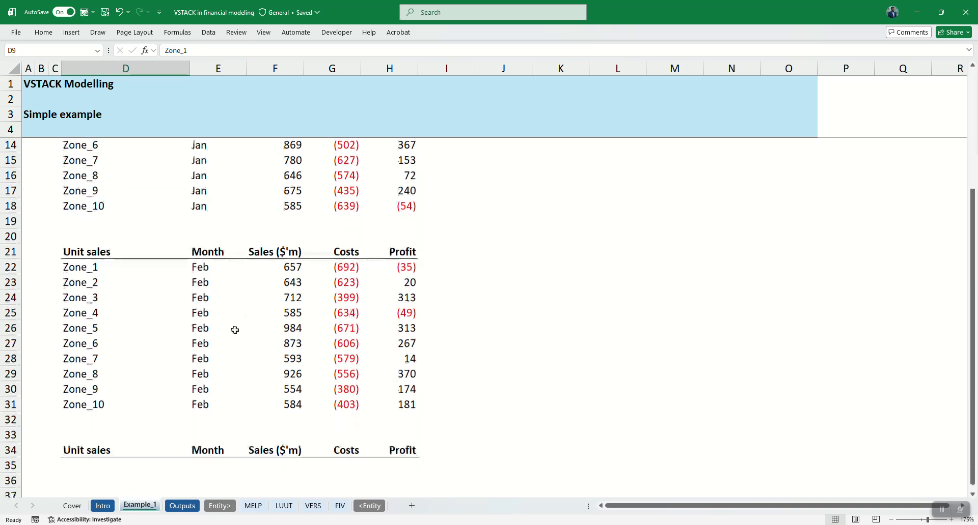
scroll(261, 335, down, 2)
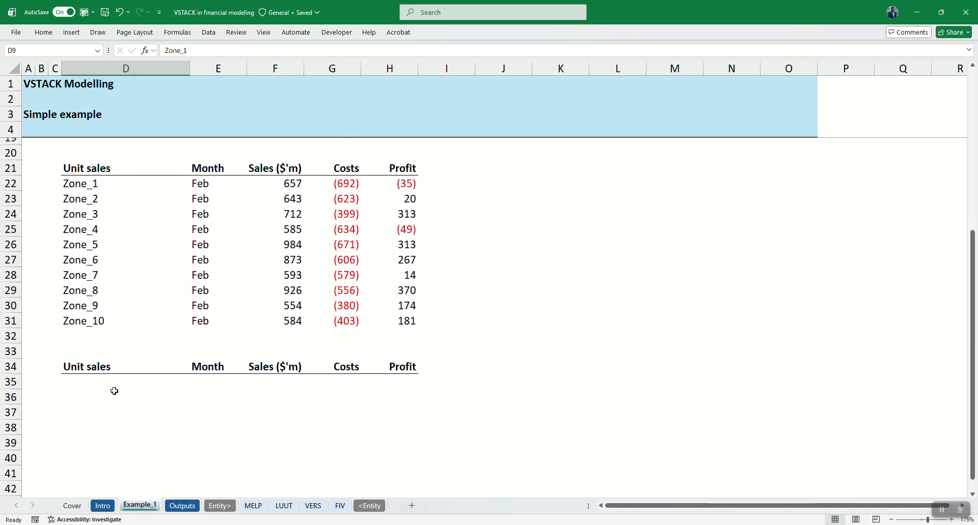
Step: Enter =VSTACK(D9:H18,D22:H31) in cell D35 to stack the January and February data
click(95, 388)
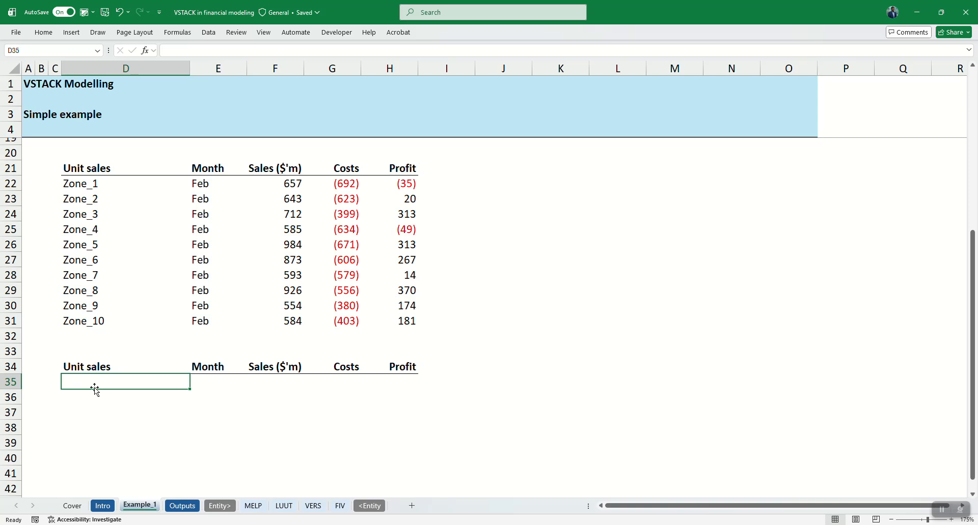
text(=vs)
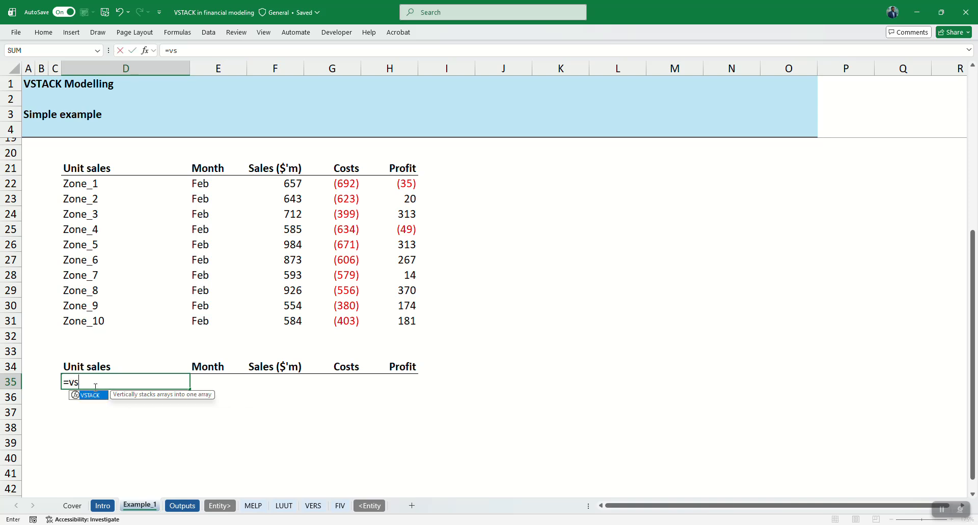
key(Tab)
scroll(139, 245, up, 5)
drag(127, 179, 398, 322)
text(,)
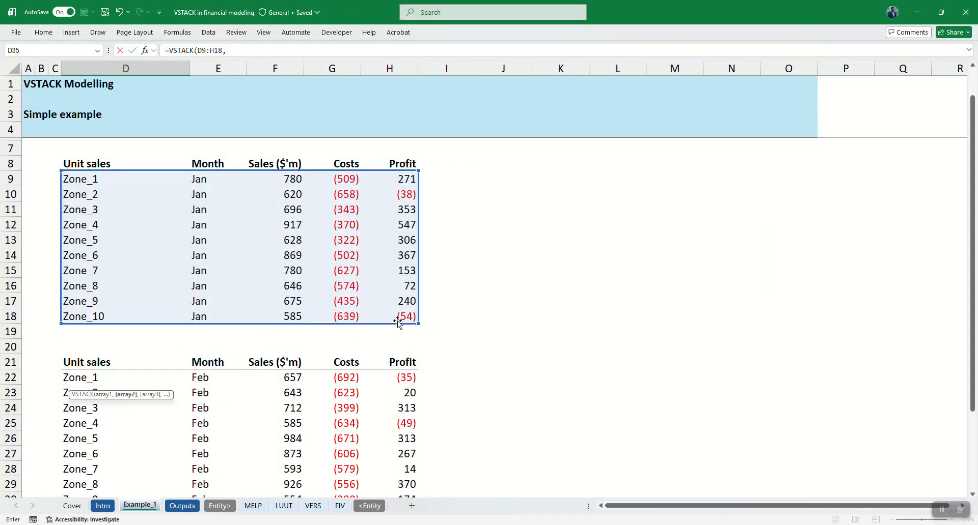
scroll(398, 322, down, 5)
drag(81, 171, 406, 304)
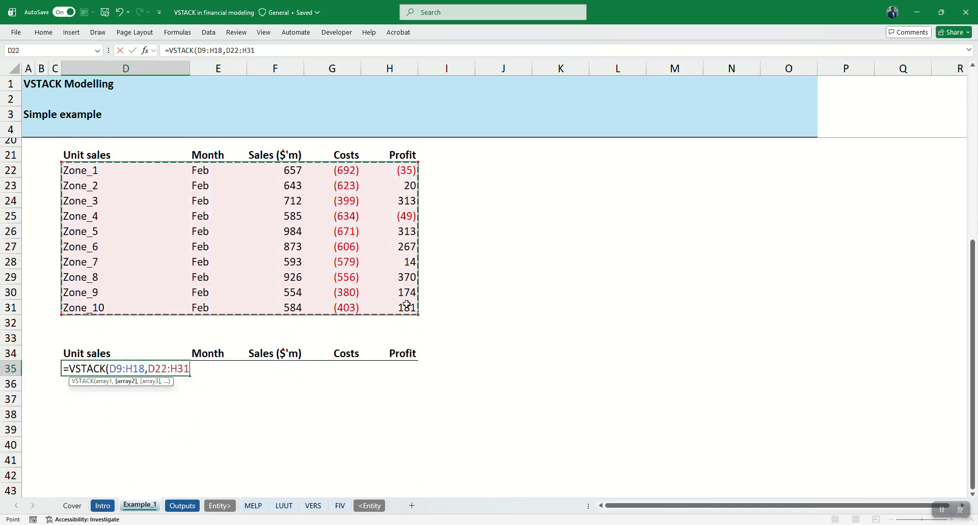
scroll(241, 219, up, 2)
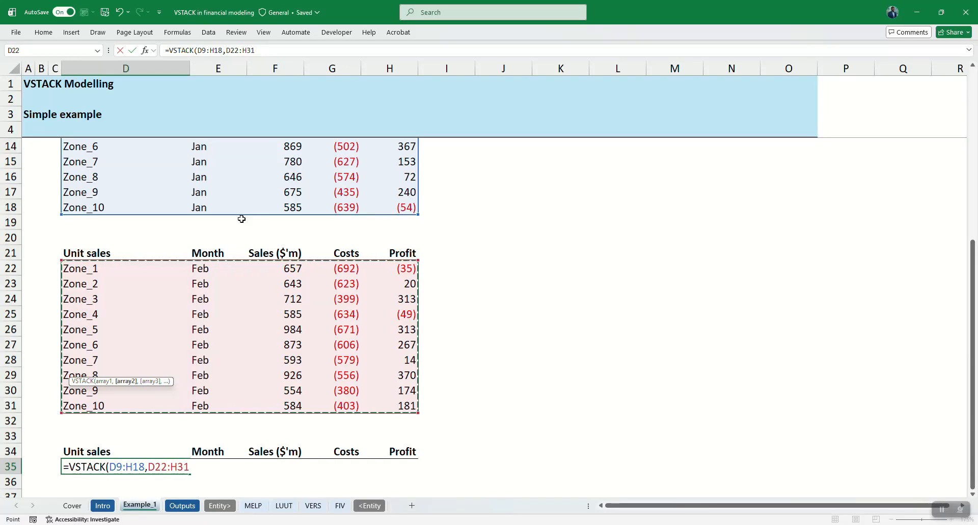
scroll(241, 219, up, 1)
scroll(242, 219, down, 1)
text())
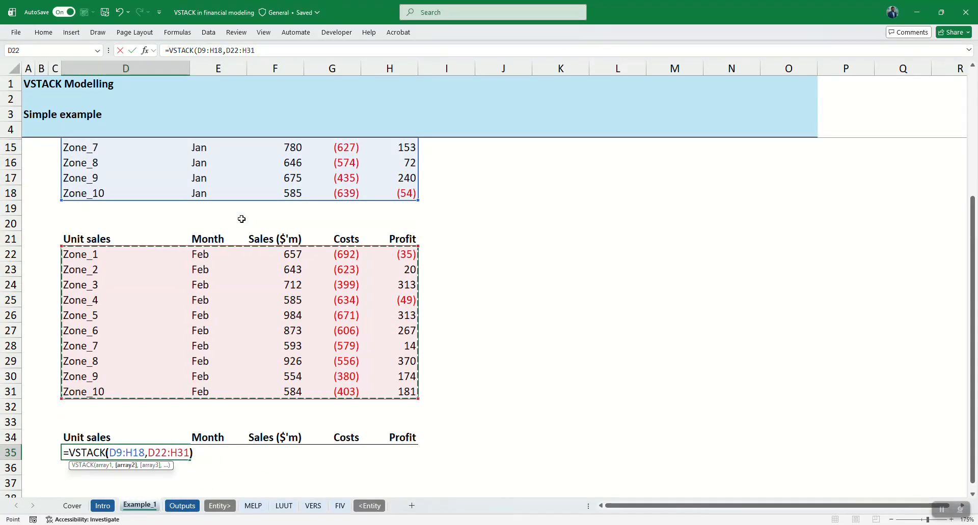
key(ctrl+Return)
Step: Check the stacked January and February rows, and delete the VSTACK formula from D35
scroll(248, 368, down, 3)
scroll(248, 368, down, 5)
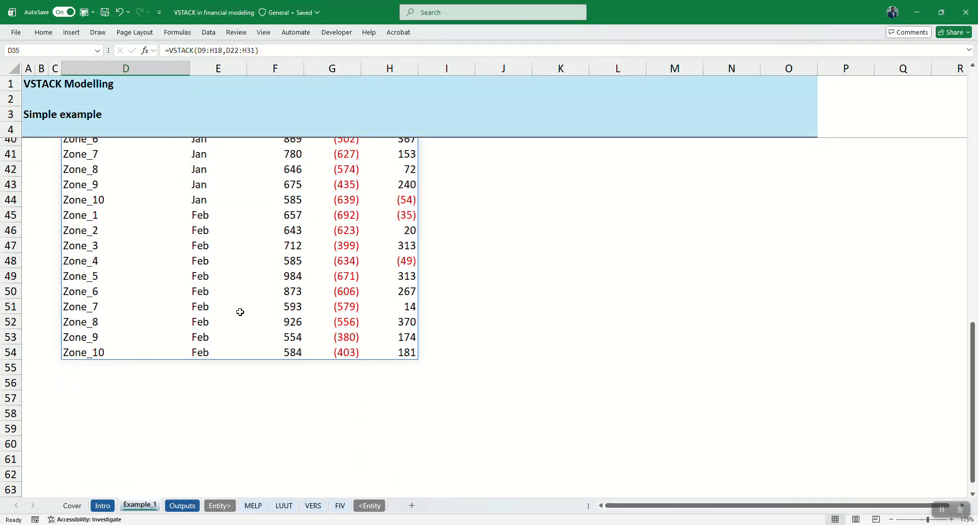
scroll(239, 312, up, 3)
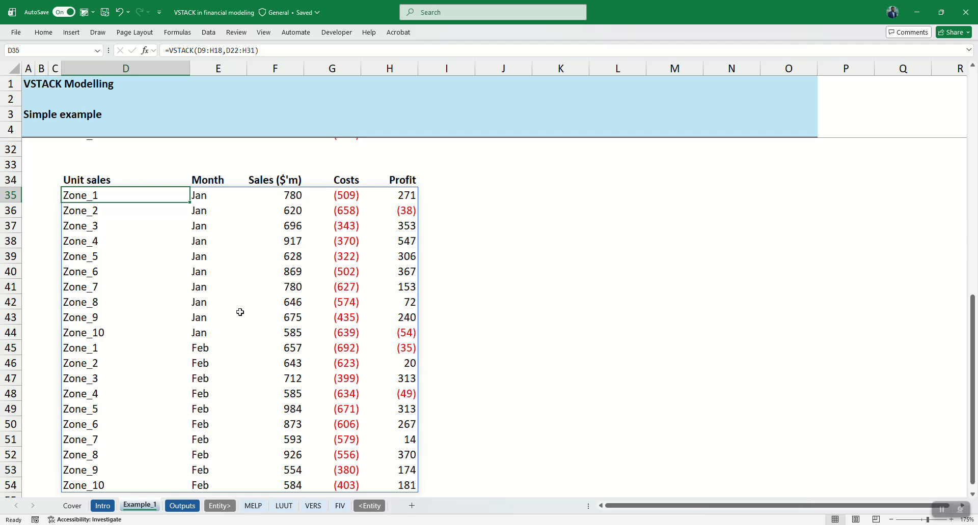
key(Delete)
scroll(240, 312, up, 4)
scroll(240, 312, up, 4)
click(86, 179)
drag(86, 180, 390, 320)
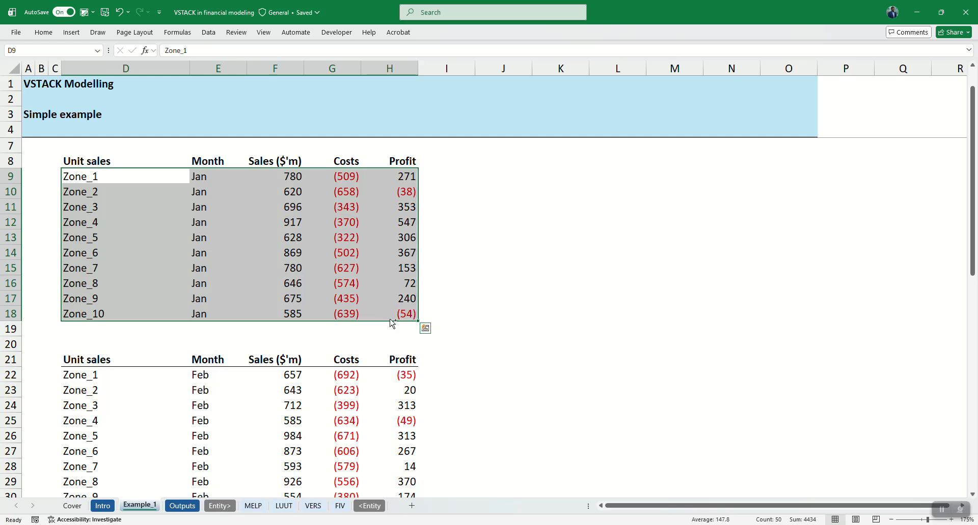
key(ctrl+t)
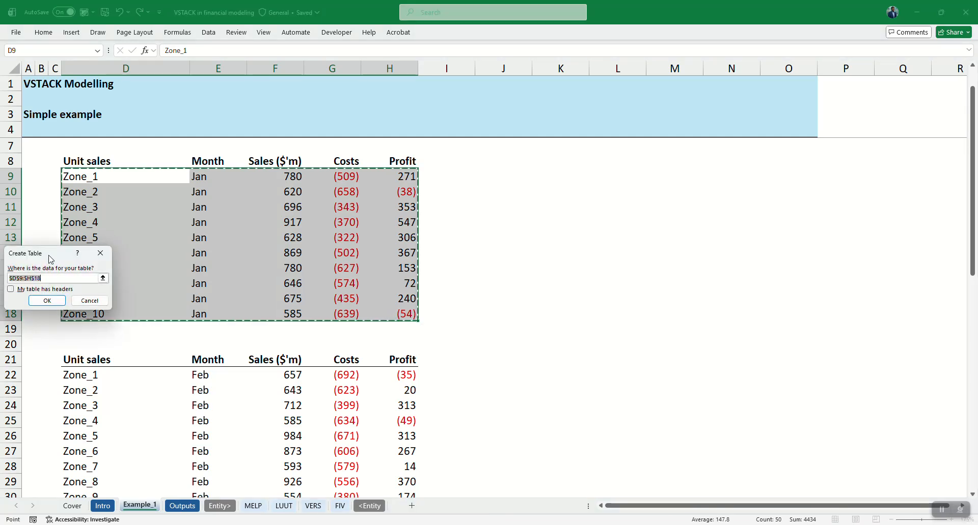
drag(51, 260, 544, 224)
click(584, 268)
Step: Convert the January range D8:H18, including its header row, into a table with headers
click(105, 161)
key(shift+Down)
key(shift+Down)
key(shift+Down)
key(shift+Down)
key(shift+Down)
key(shift+Down)
key(shift+Down)
key(shift+Down)
key(shift+Down)
key(shift+Down)
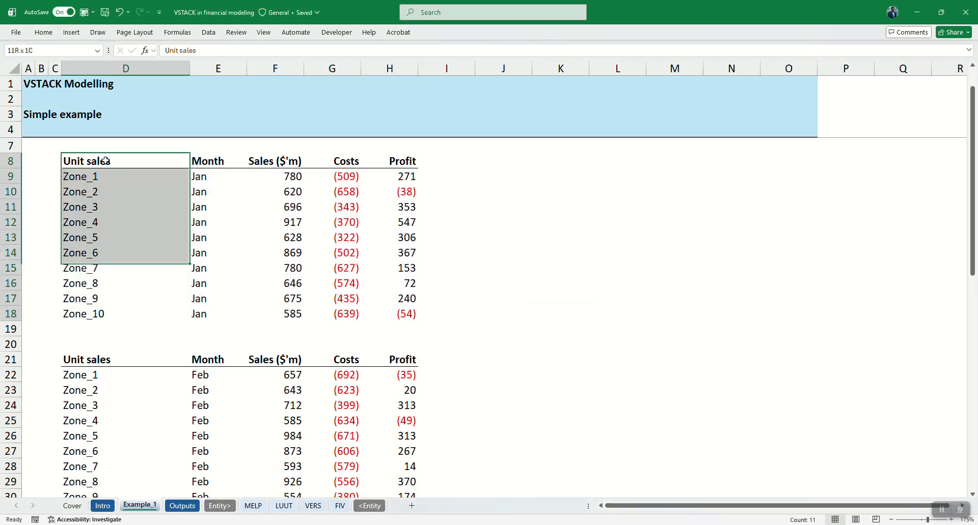
key(shift+Right)
key(shift+Right)
key(shift+Right)
key(shift+Right)
key(ctrl+t)
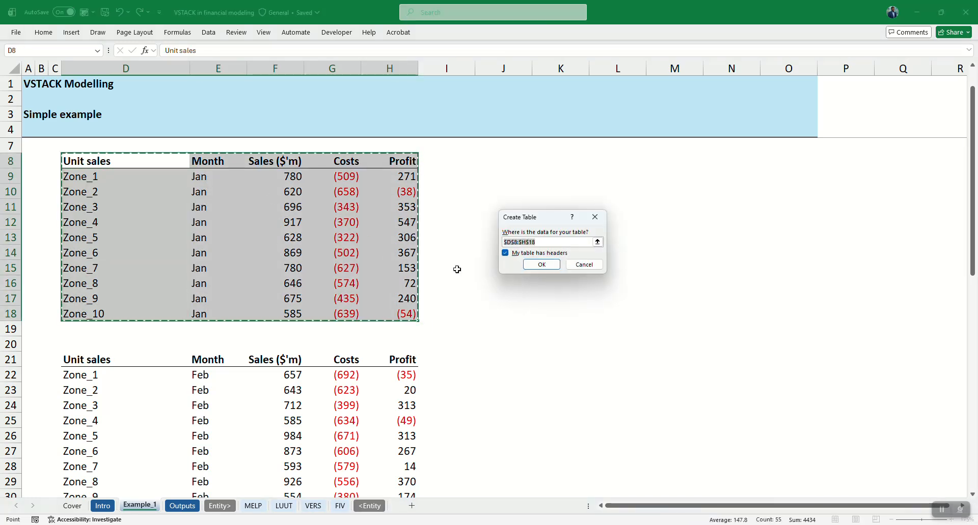
click(527, 265)
Step: Convert the February range D21:H31, including its header row, into a table with headers
scroll(135, 387, down, 1)
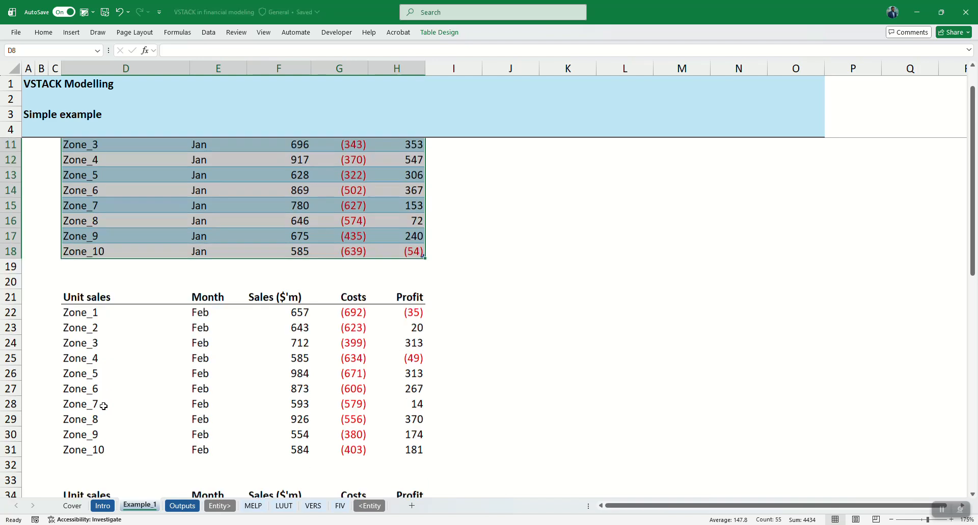
click(75, 302)
key(ctrl+shift+Down)
key(ctrl+shift+Right)
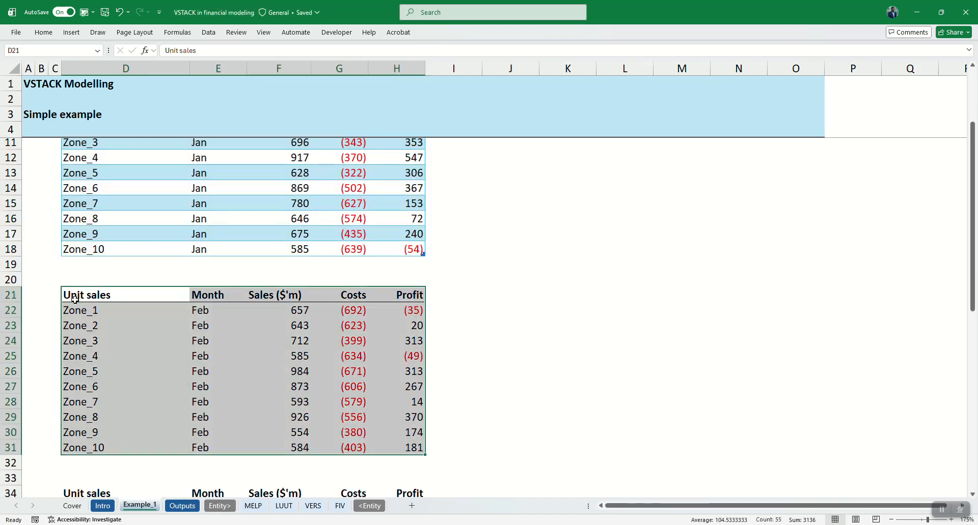
key(ctrl+t)
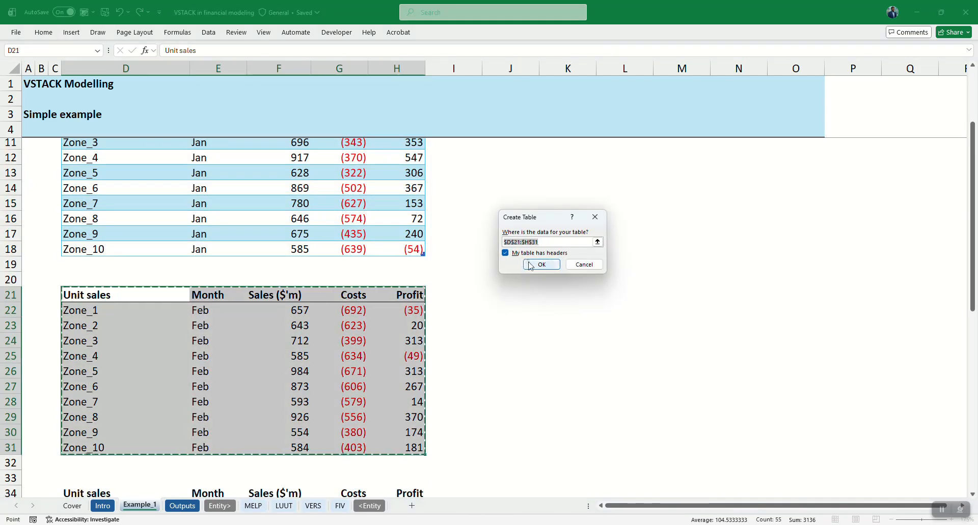
click(531, 265)
Step: Name the January table JanData and the February table FebData
click(226, 218)
scroll(226, 219, up, 2)
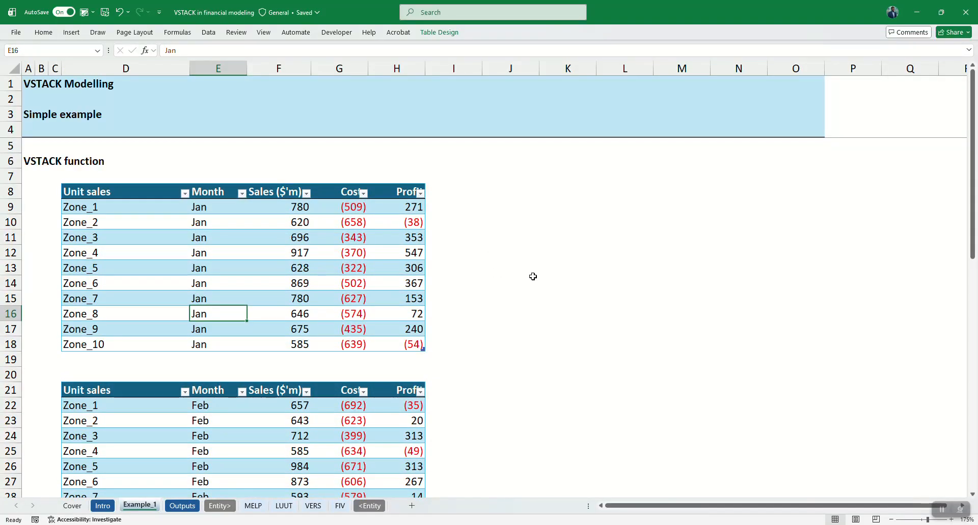
click(512, 264)
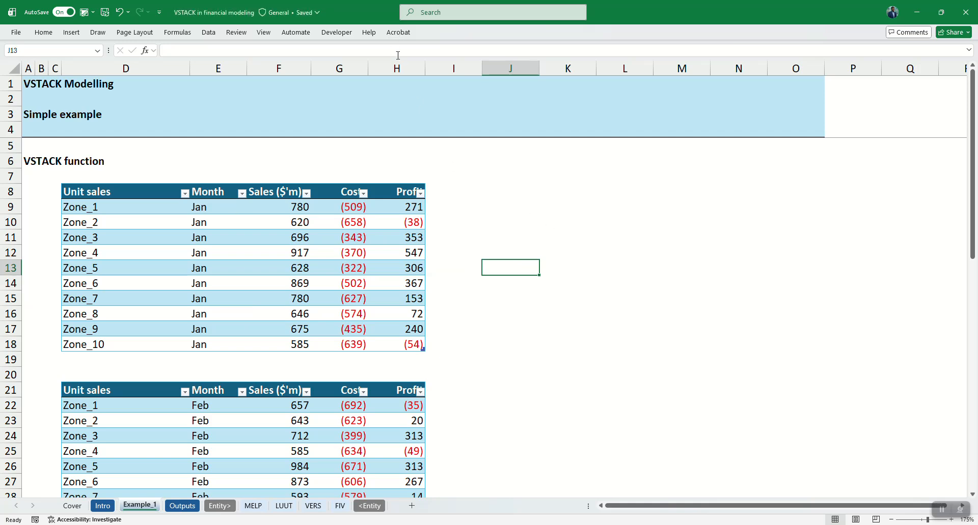
double_click(46, 35)
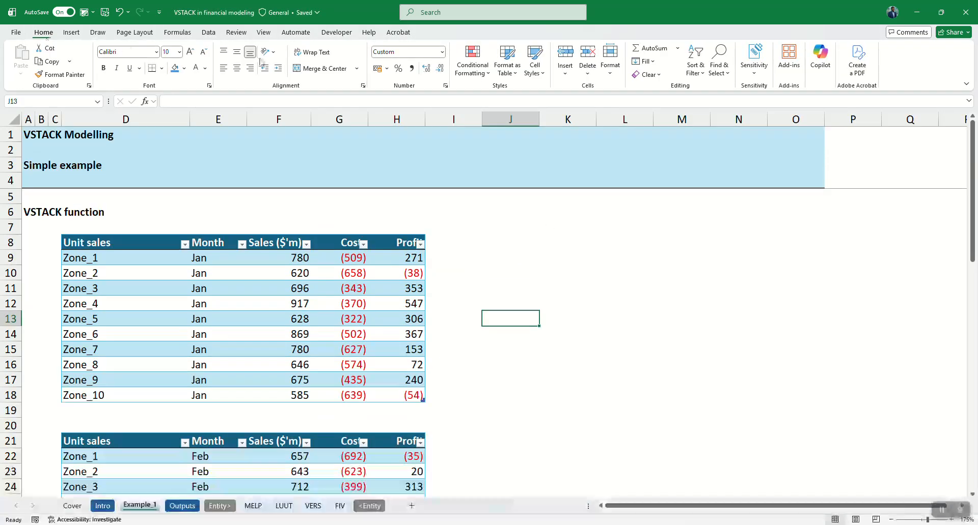
click(184, 288)
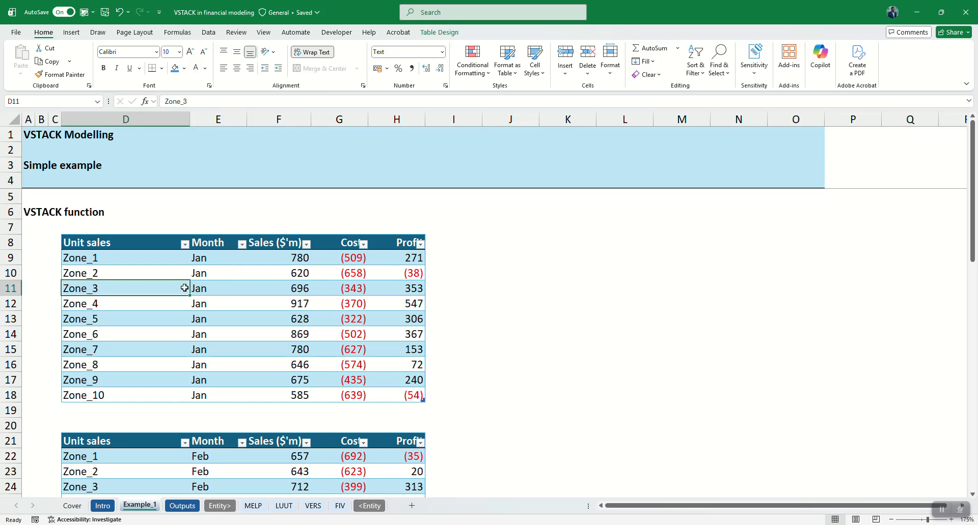
click(434, 32)
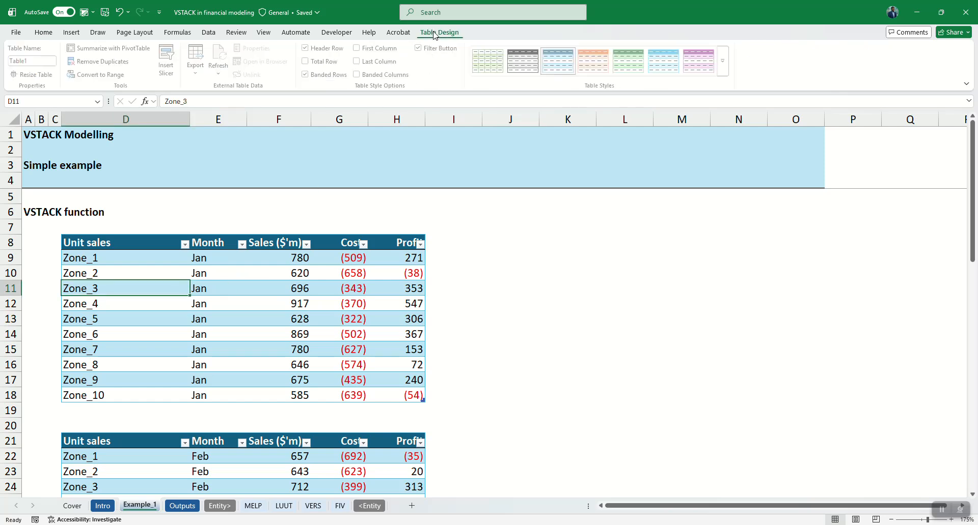
click(44, 61)
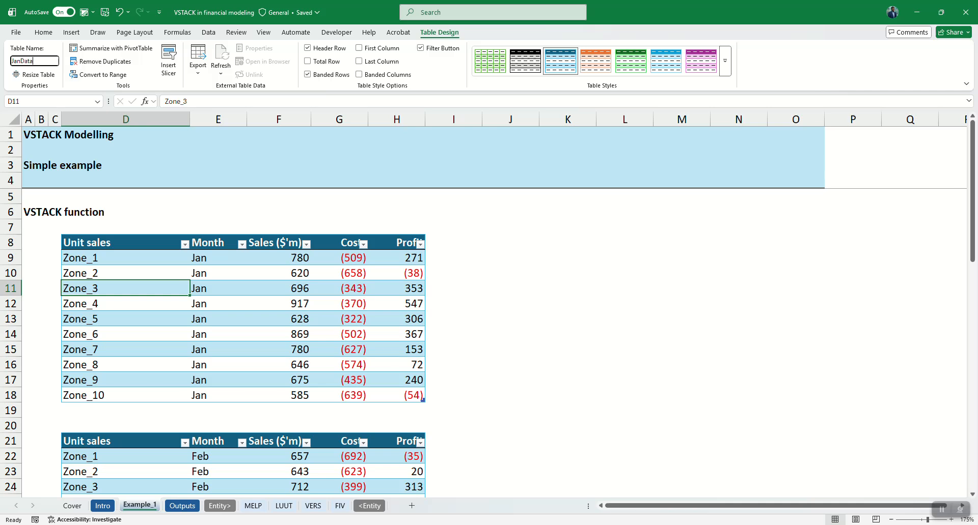
text(JanData)
key(Return)
click(131, 480)
click(24, 60)
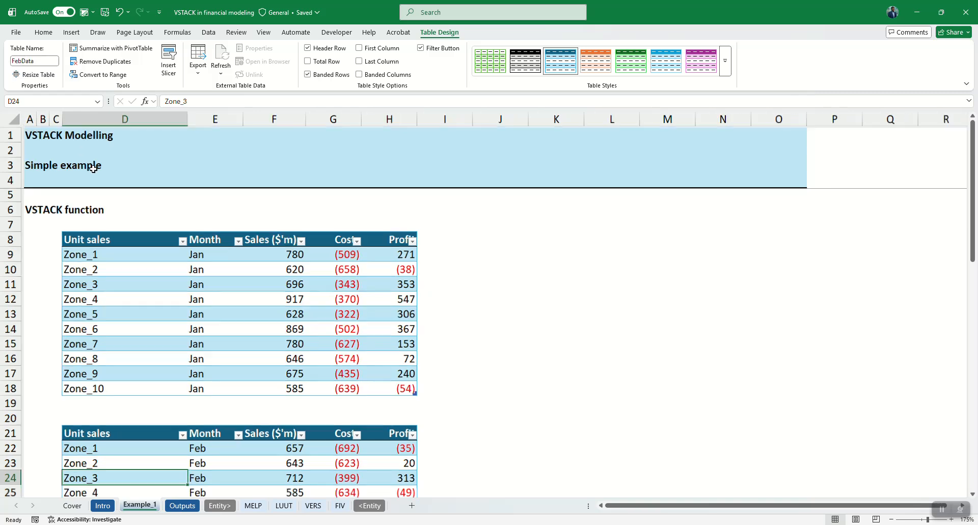
Step: Start a VSTACK formula in D35 under the Unit sales header, with the JanData table as its first array
scroll(126, 328, down, 7)
click(78, 322)
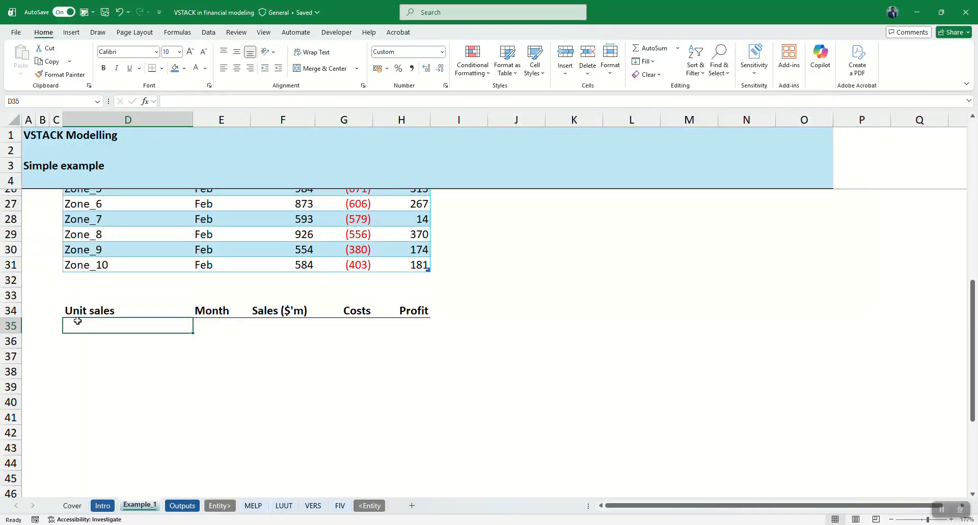
scroll(77, 321, down, 1)
text(=VSTACK()
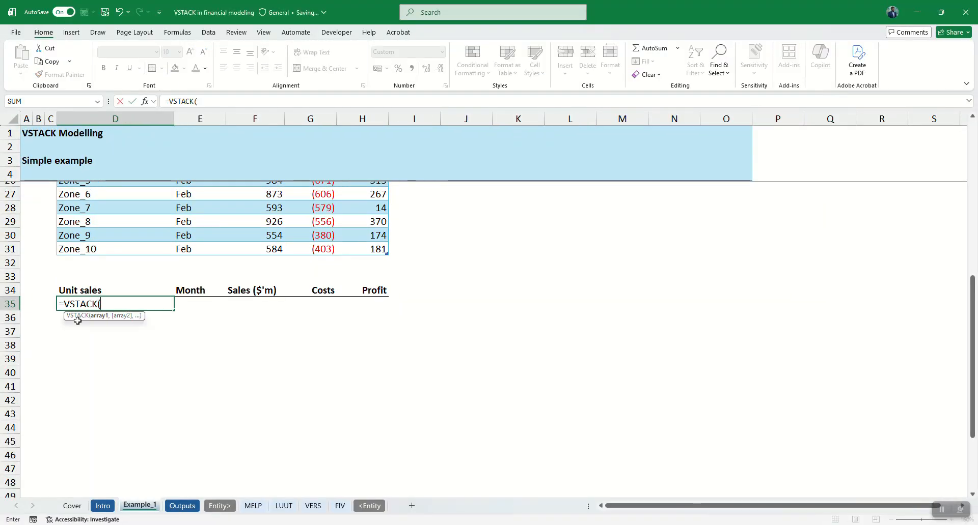
scroll(78, 322, up, 6)
click(66, 203)
drag(73, 217, 299, 340)
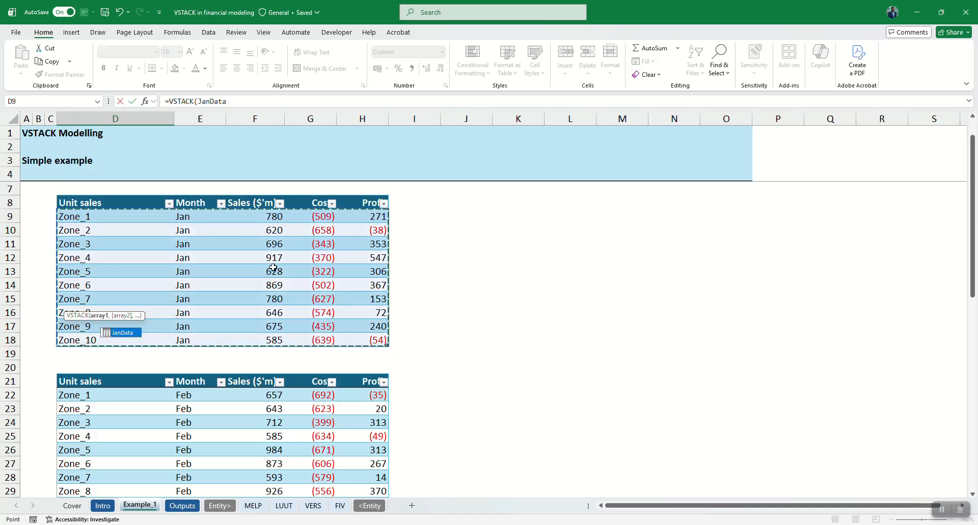
scroll(238, 312, down, 6)
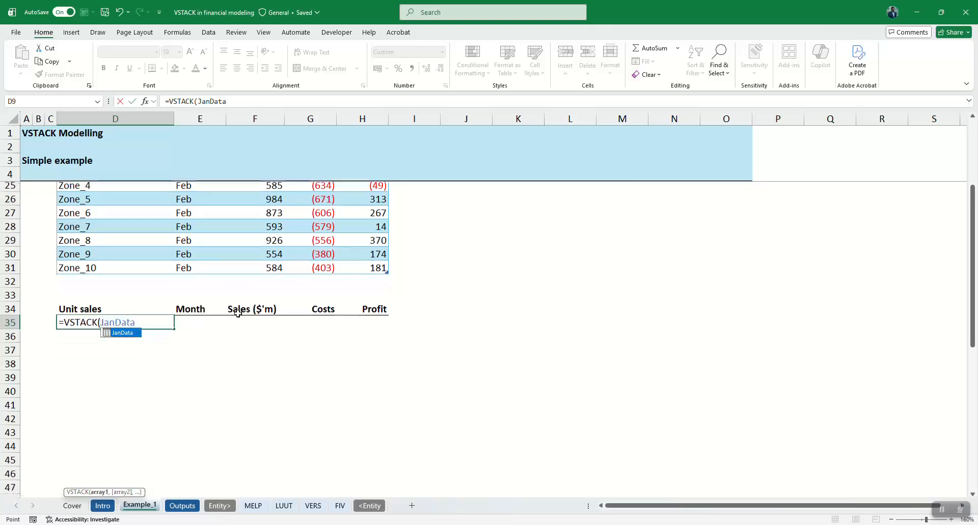
text())
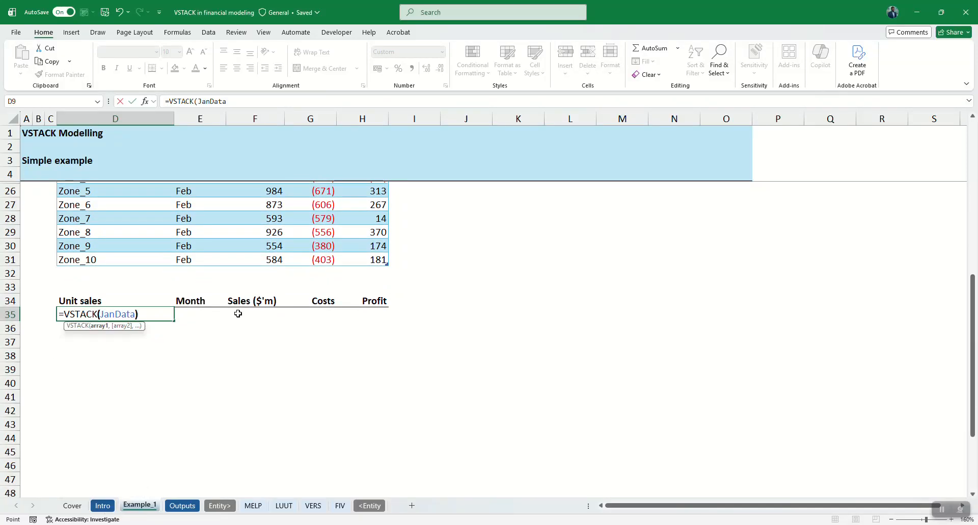
key(BackSpace)
text(,)
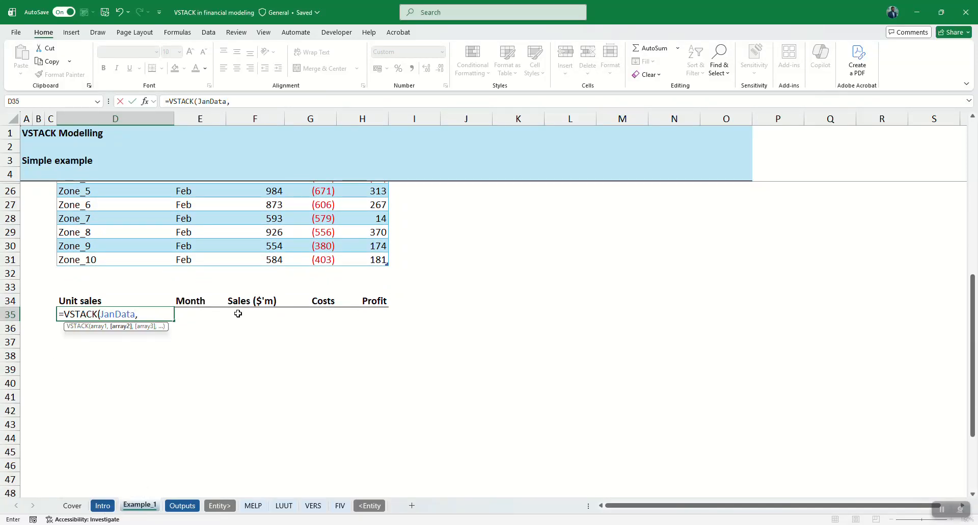
Step: Add the FebData table as the second array, enter =VSTACK(JanData,FebData) in D35, and check the stacked rows
scroll(238, 313, up, 3)
scroll(238, 313, up, 2)
scroll(153, 336, down, 2)
drag(74, 273, 389, 400)
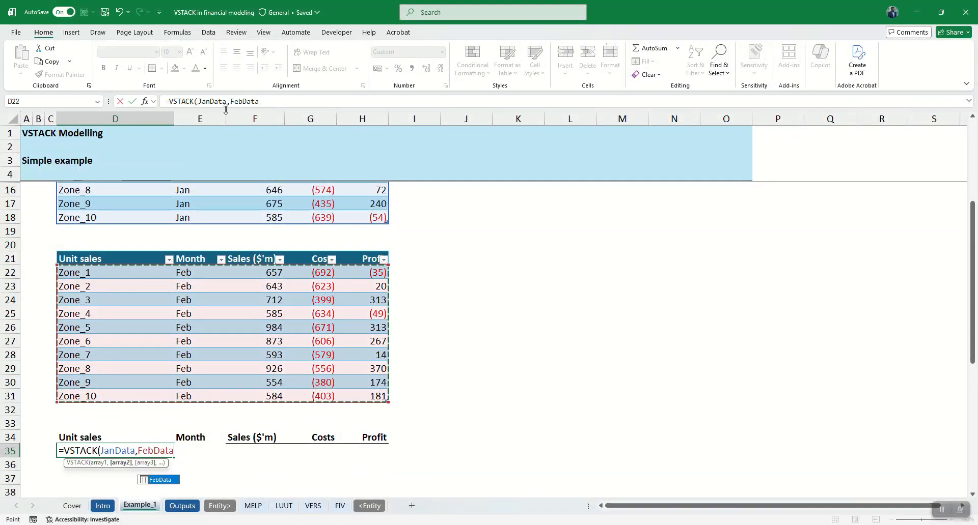
scroll(109, 373, down, 4)
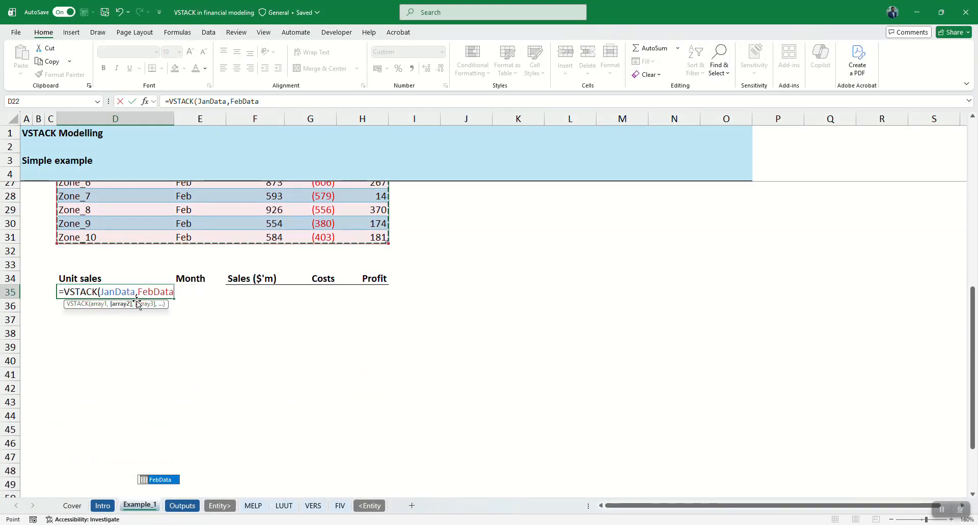
text())
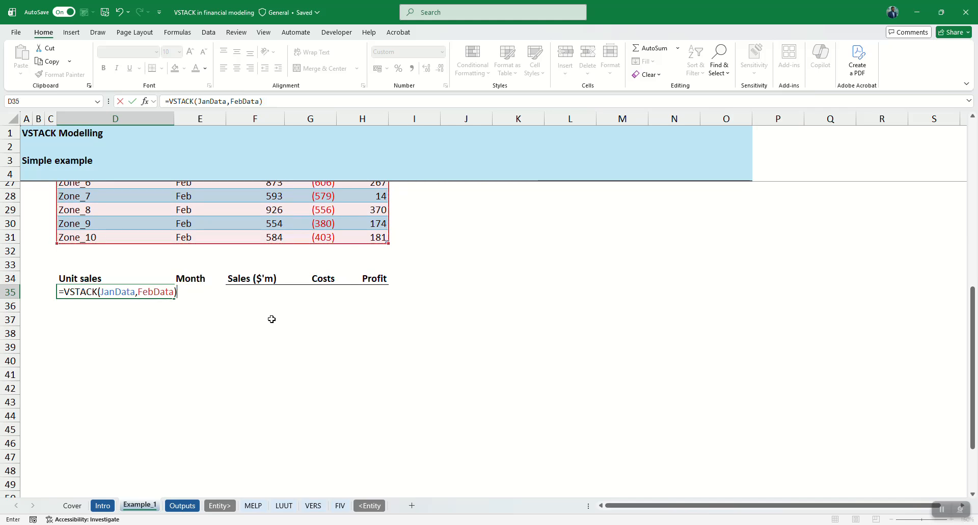
key(ctrl+Return)
key(Down)
key(Down)
key(Down)
key(ctrl+Down)
key(ctrl+Up)
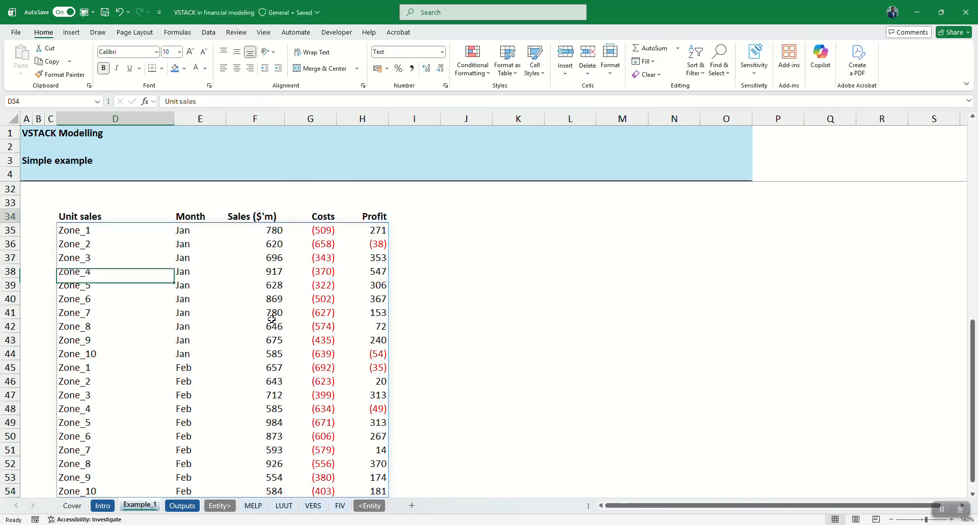
Step: Insert a new sheet row 19 directly below the Zone_10 row of the January table
scroll(216, 209, up, 5)
scroll(216, 209, up, 2)
click(124, 273)
ctrl+scroll(123, 274, up, 1)
scroll(123, 274, up, 2)
key(Down)
key(shift+space)
key(ctrl+shift+plus)
key(ctrl+d)
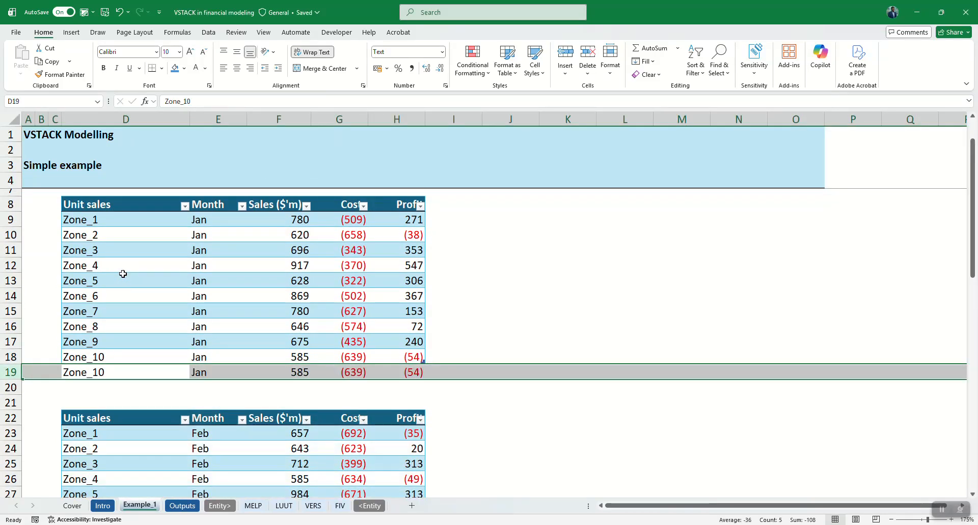
key(Left)
key(Right)
Step: Enter Zone 11 for Jan in row 19 to extend the January table, copying sales and costs from the row above
key(Right)
key(ctrl+z)
key(Left)
key(Right)
text(ZOne)
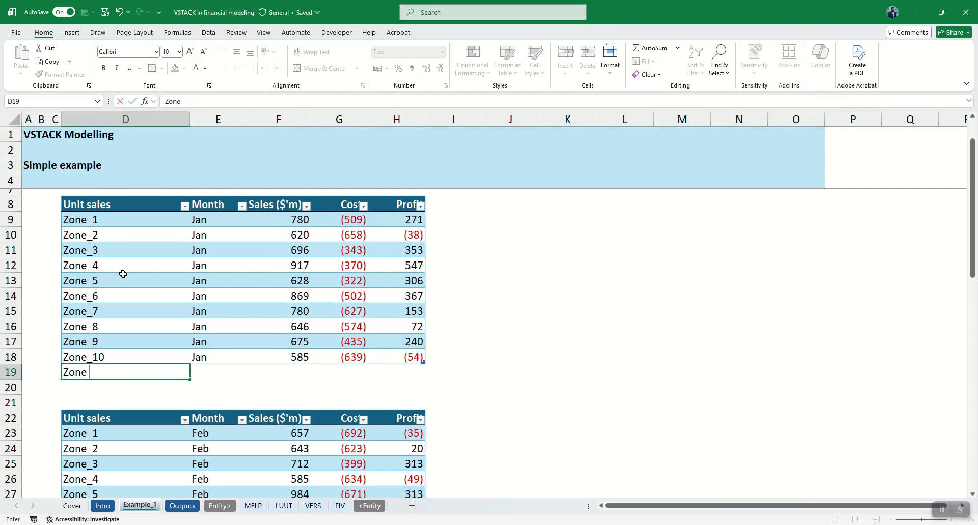
key(Tab)
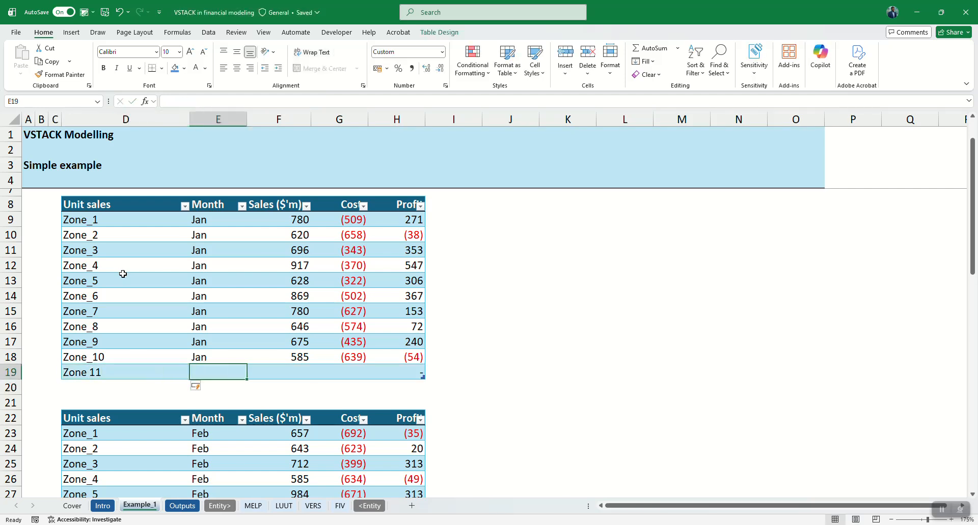
text(Jan)
key(Tab)
Step: Set the Zone 11 sales in the January table to 685 and its costs to -659
key(Tab)
key(ctrl+d)
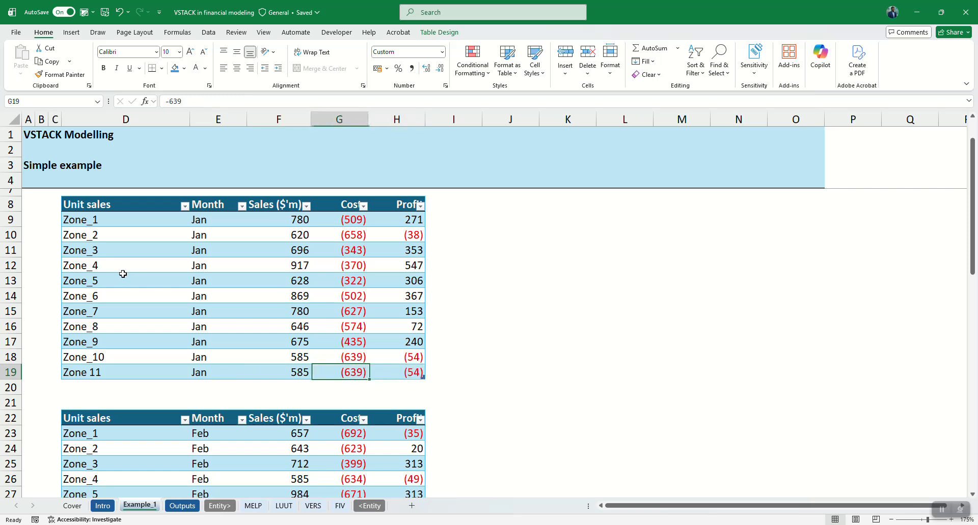
key(F2)
key(shift+Tab)
key(F2)
key(Tab)
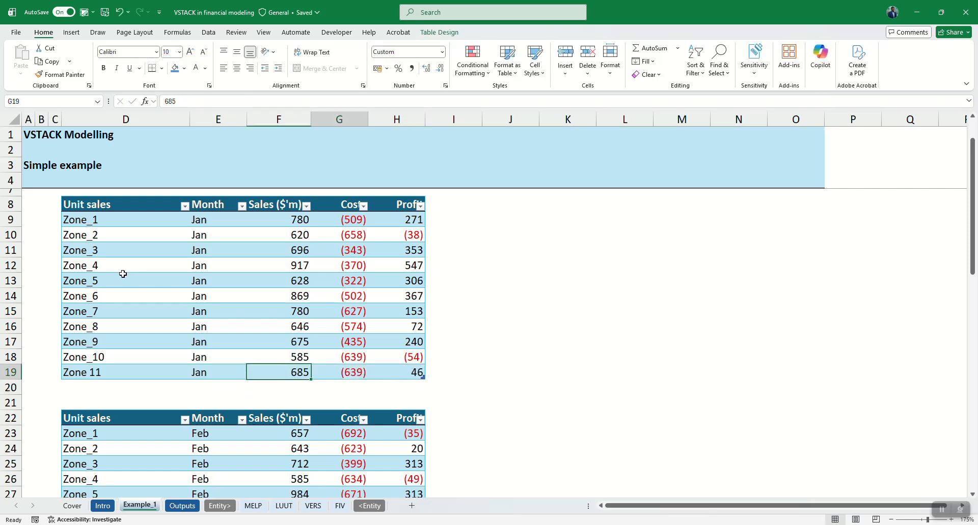
key(F2)
key(Left)
key(BackSpace)
text(5)
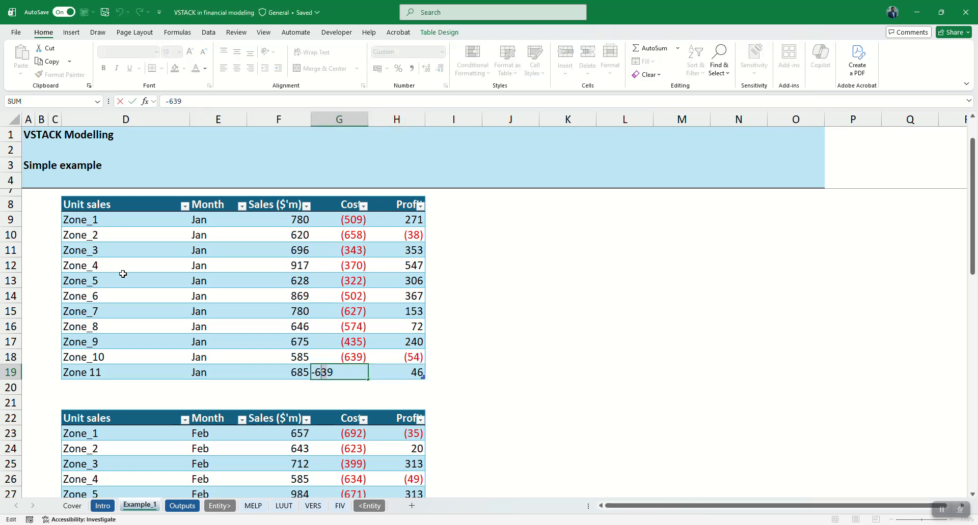
key(Return)
key(Up)
Step: Examine the VSTACK list for the added Zone 11 January row across all its columns
scroll(218, 453, down, 2)
scroll(219, 453, down, 8)
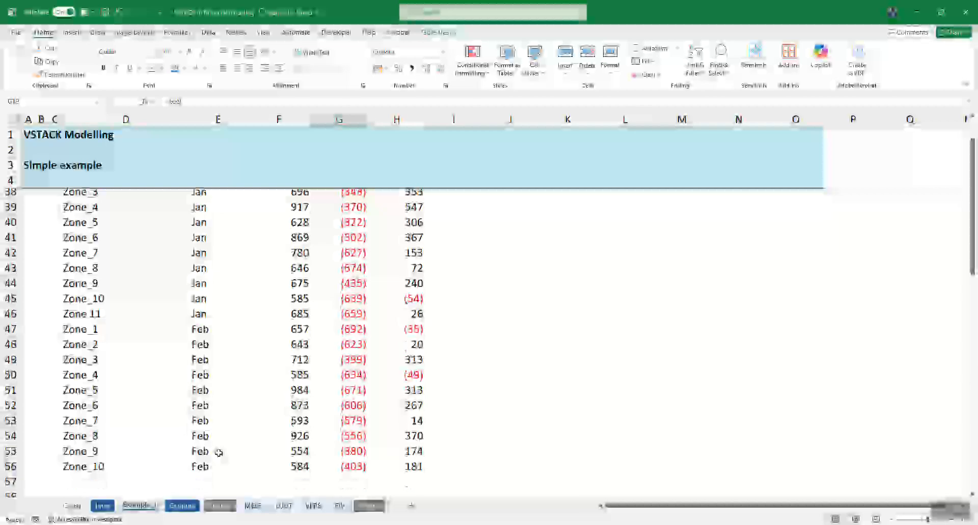
click(85, 317)
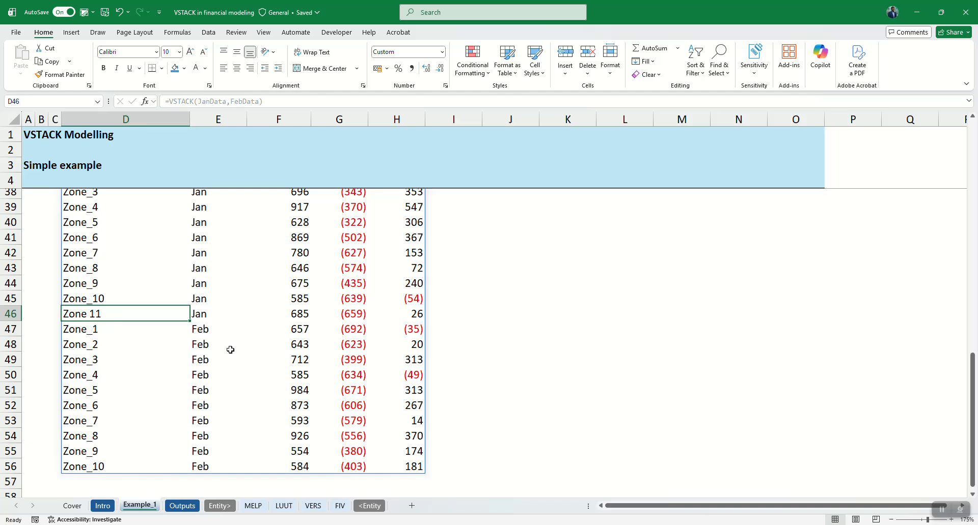
scroll(230, 350, down, 1)
key(Right)
key(Right)
key(Right)
key(Right)
key(Left)
key(Left)
key(Left)
key(Left)
key(ctrl+Right)
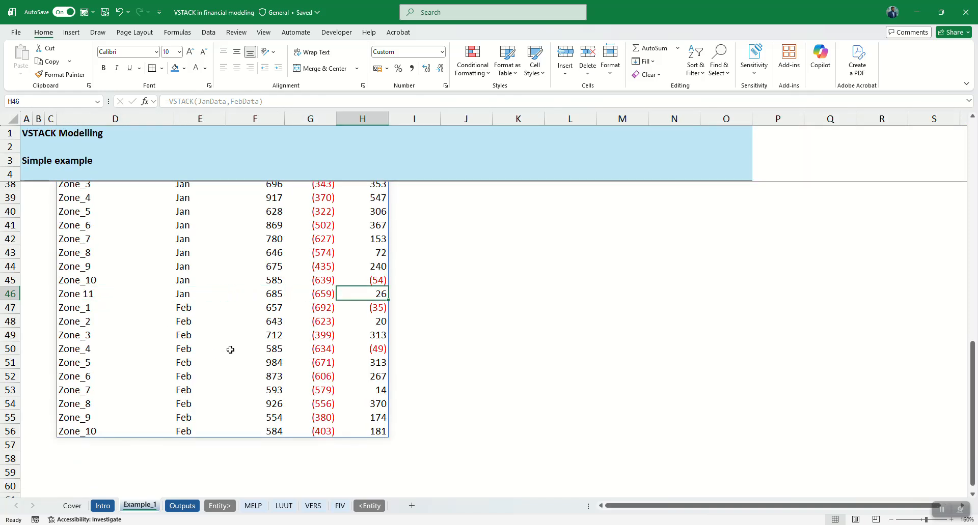
scroll(230, 350, down, 1)
scroll(230, 350, up, 2)
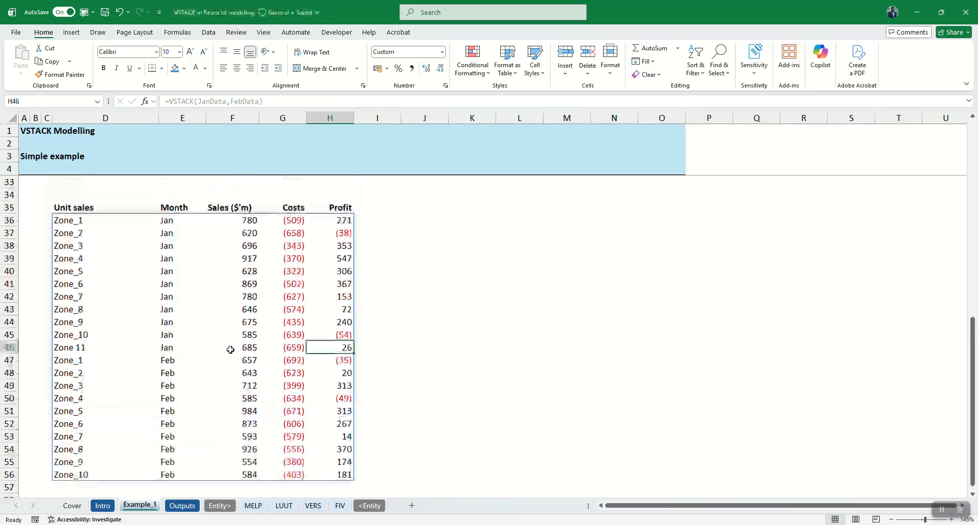
Step: Collapse the ribbon, inspect the VSTACK list's header and first rows, and trace the formula back to the January source table
double_click(46, 34)
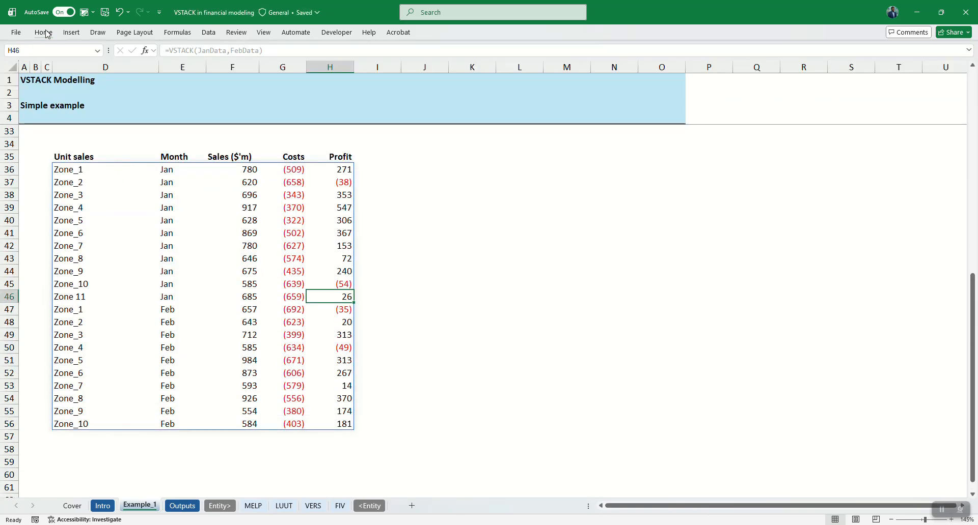
click(63, 156)
key(Down)
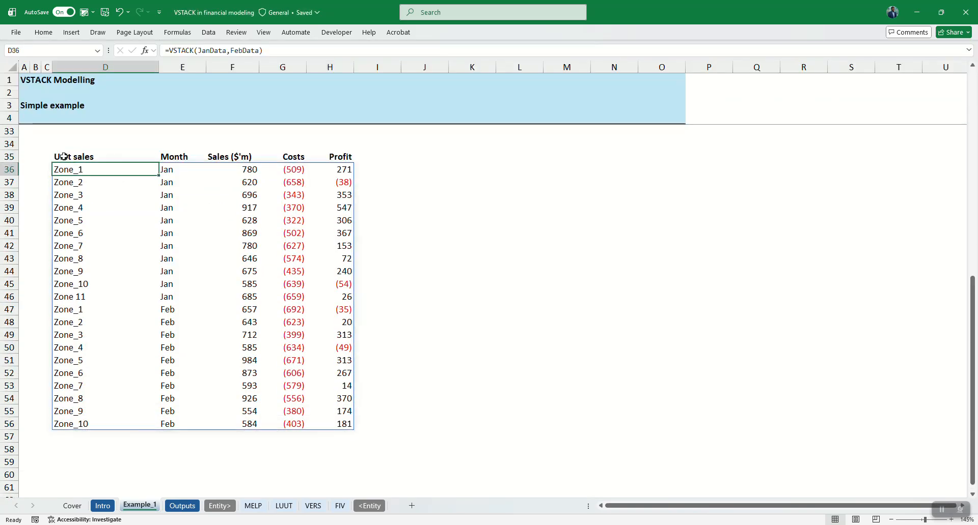
key(Up)
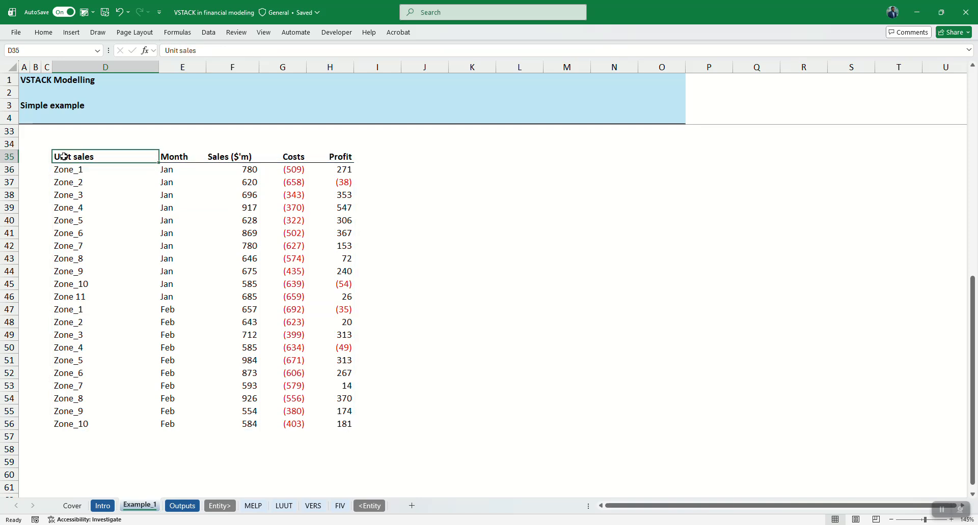
key(Down)
key(Down)
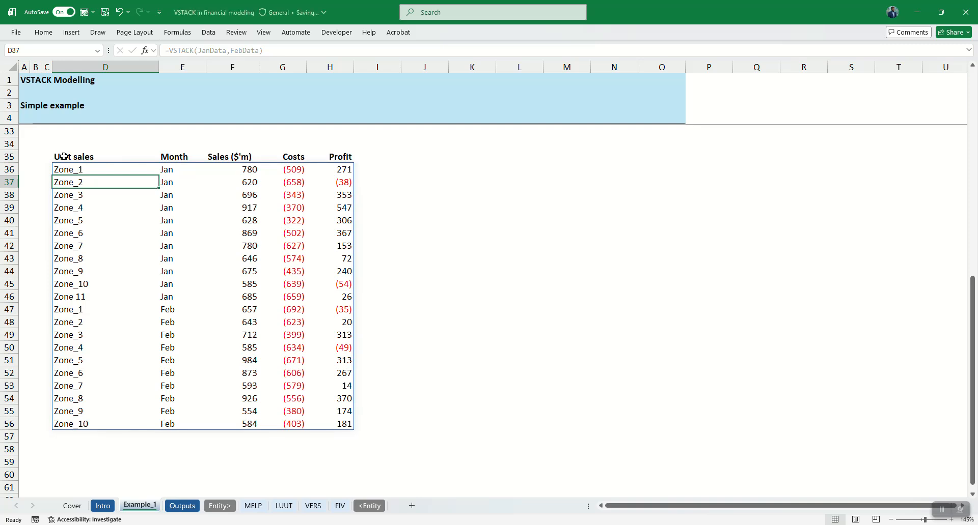
key(ctrl+bracketleft)
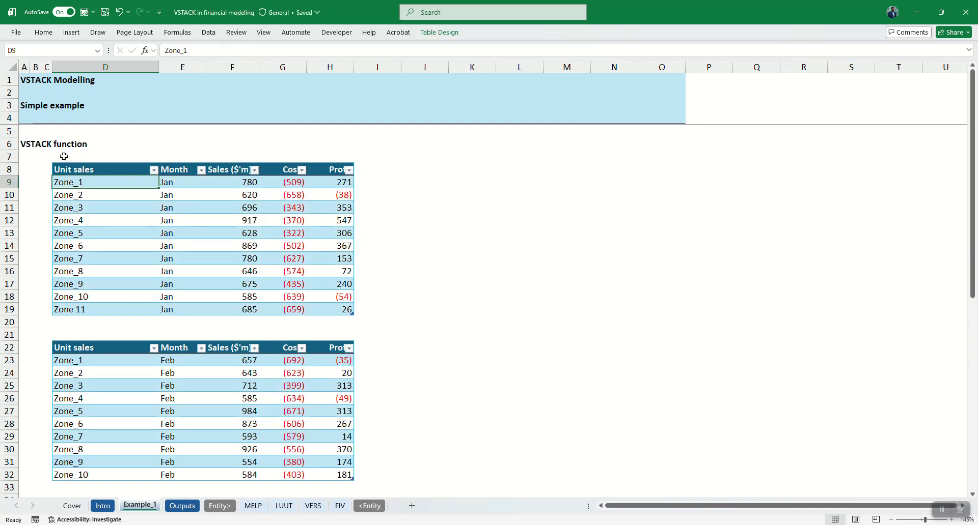